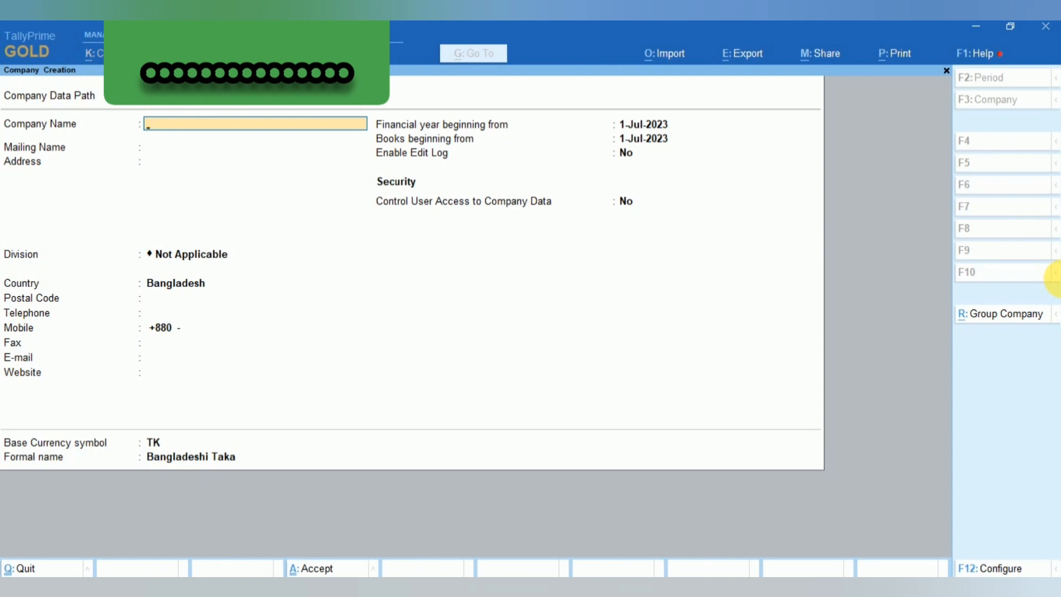
Name the new company ABC Trading Ltd. and accept the same text as its mailing name
type("ABC Trading Ltd.")
key("Return")
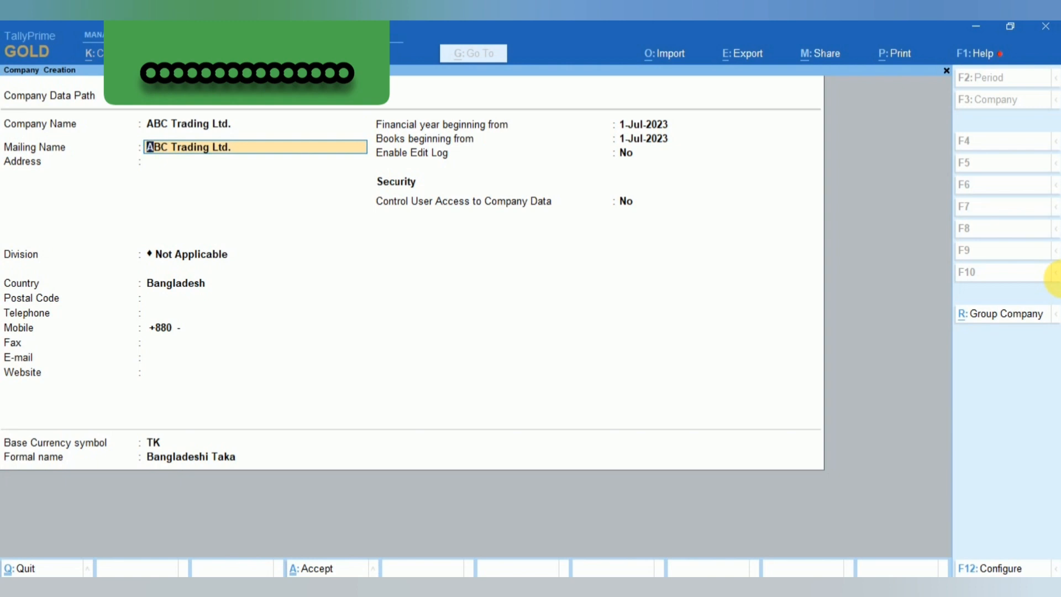
key("Return")
Enter the company's street and city as its address, leaving the postal code out of the address line
type("AB")
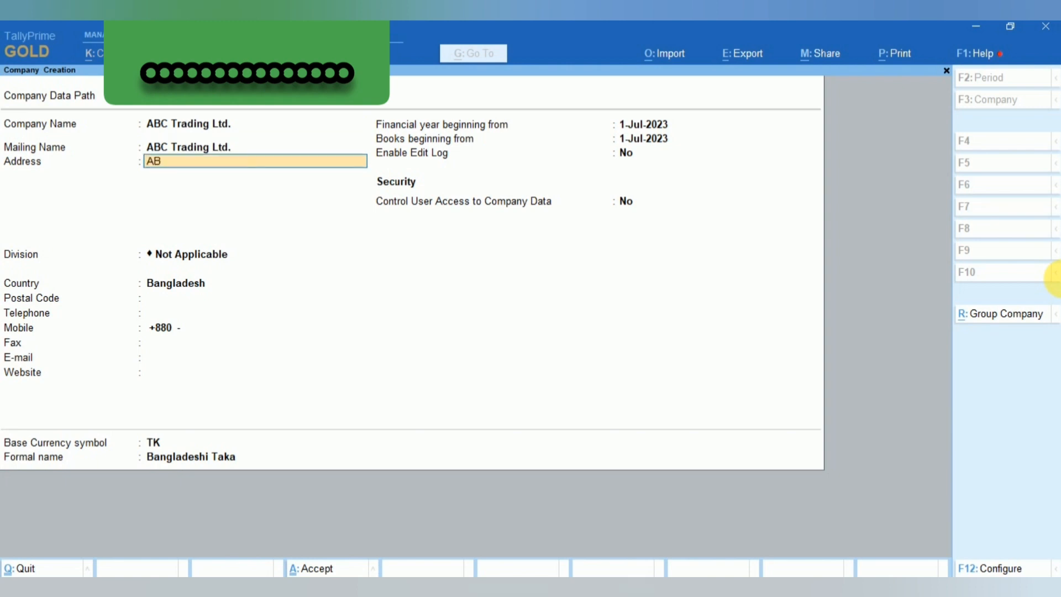
type("C Road, Dhaka-3000")
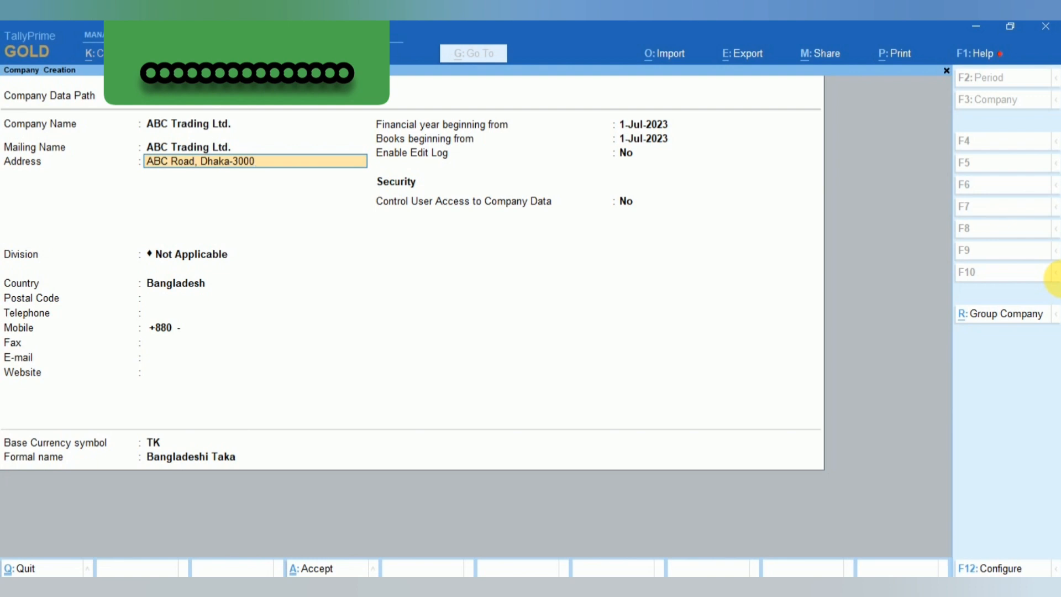
key("BackSpace")
key("BackSpace")
key("BackSpace")
key("BackSpace")
key("Return")
Choose Dhaka as the company's division and fill in its postal code
key("Down")
key("Down")
key("Down")
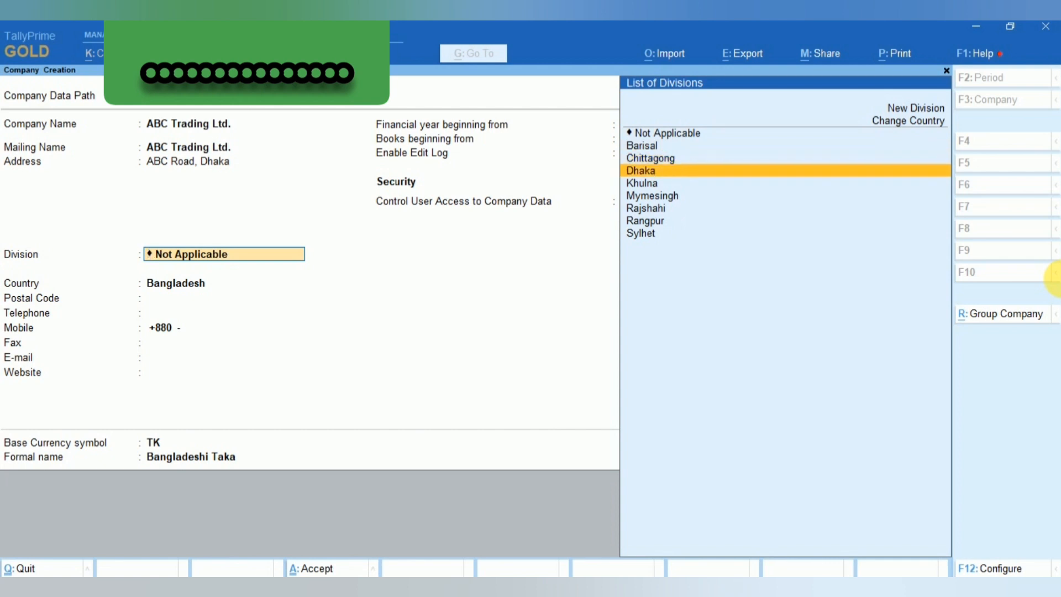
key("Return")
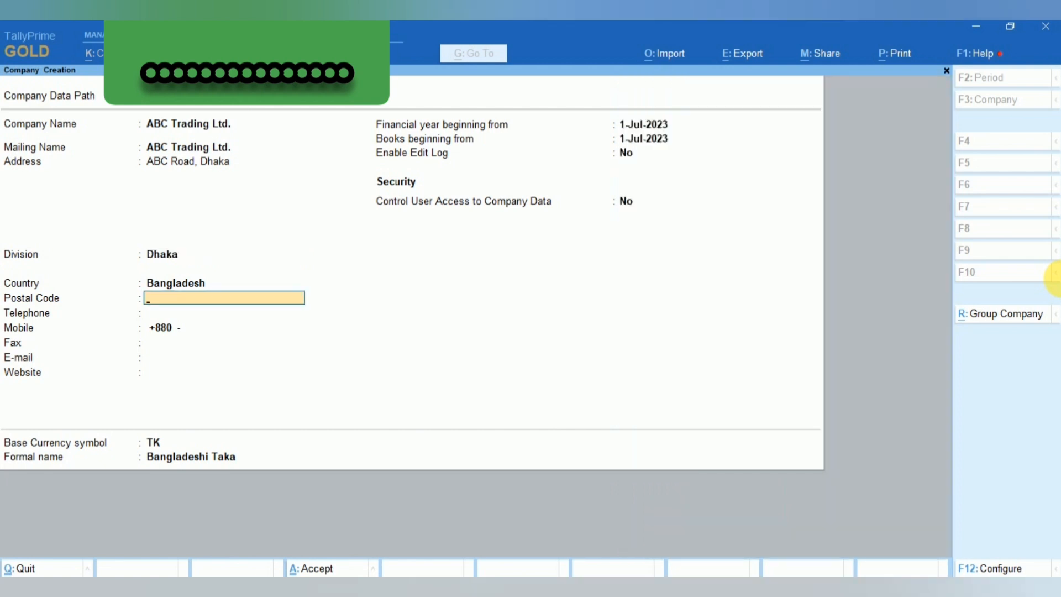
type("3000")
key("Return")
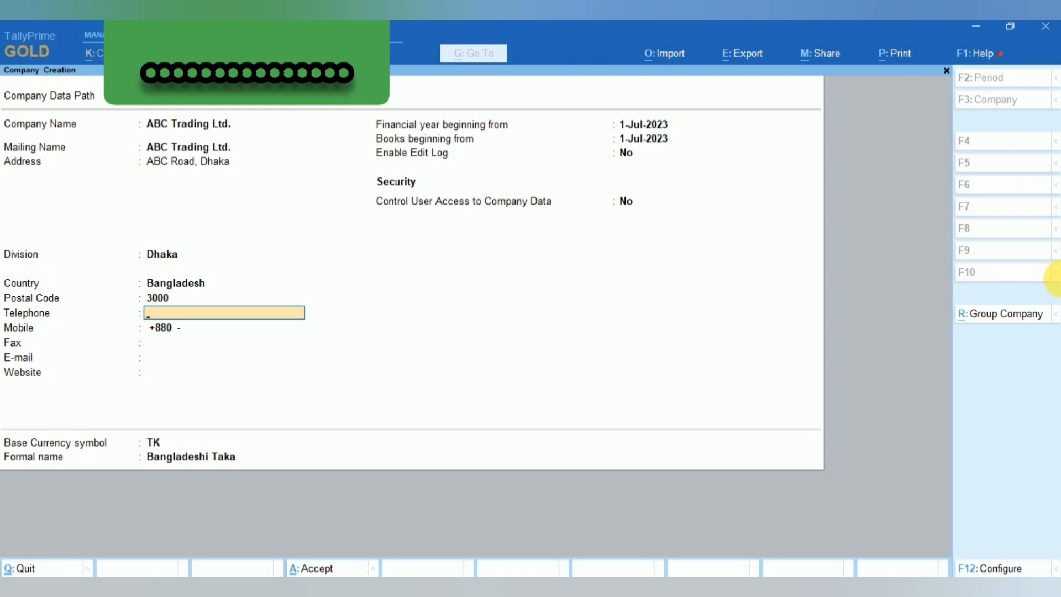
Leave the company's telephone, mobile, fax, e-mail and website details blank
key("Return")
key("Return")
key("Return")
key("Return")
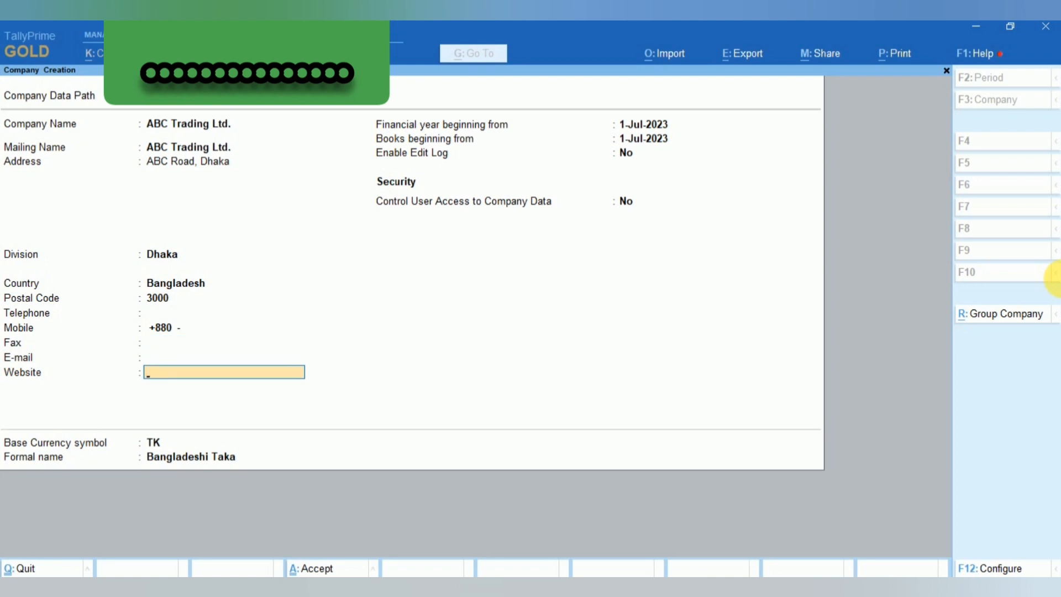
key("BackSpace")
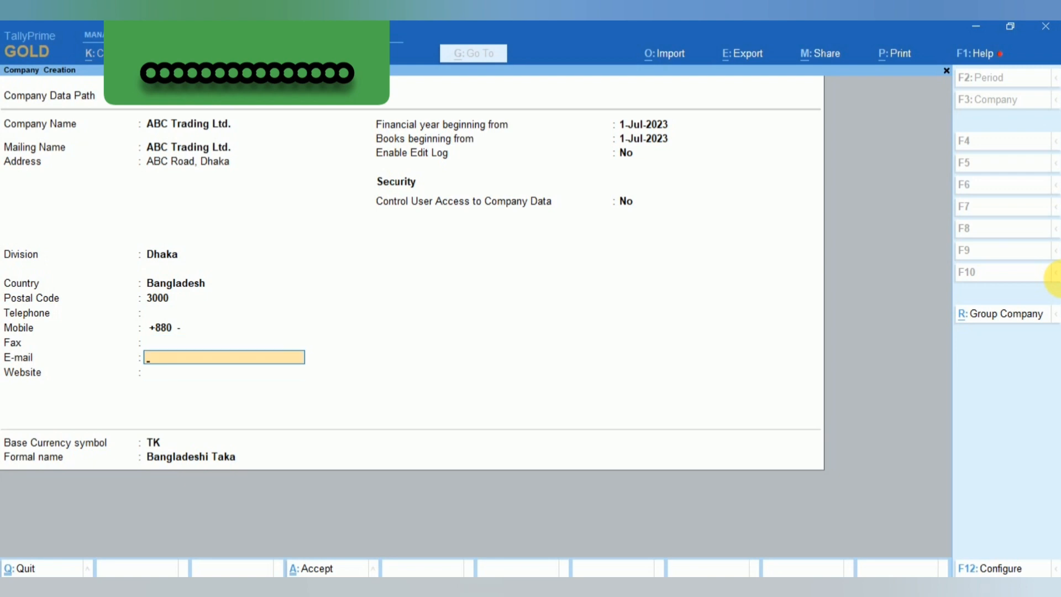
key("Return")
key("Return")
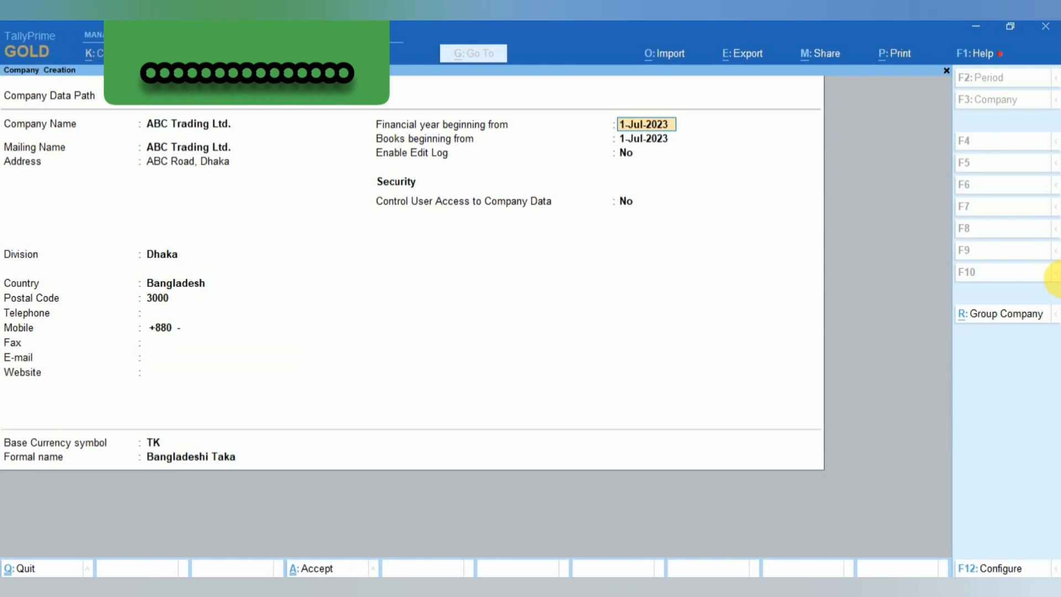
Accept 1-Jul-2023 as the start of both the financial year and the books, and set Enable Edit Log to Yes
key("Return")
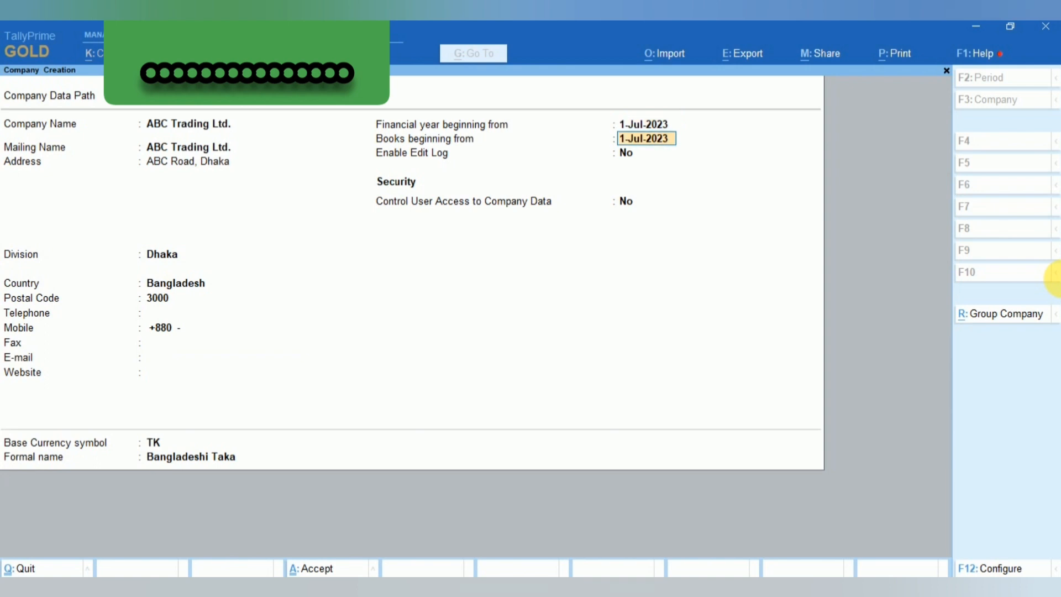
key("Return")
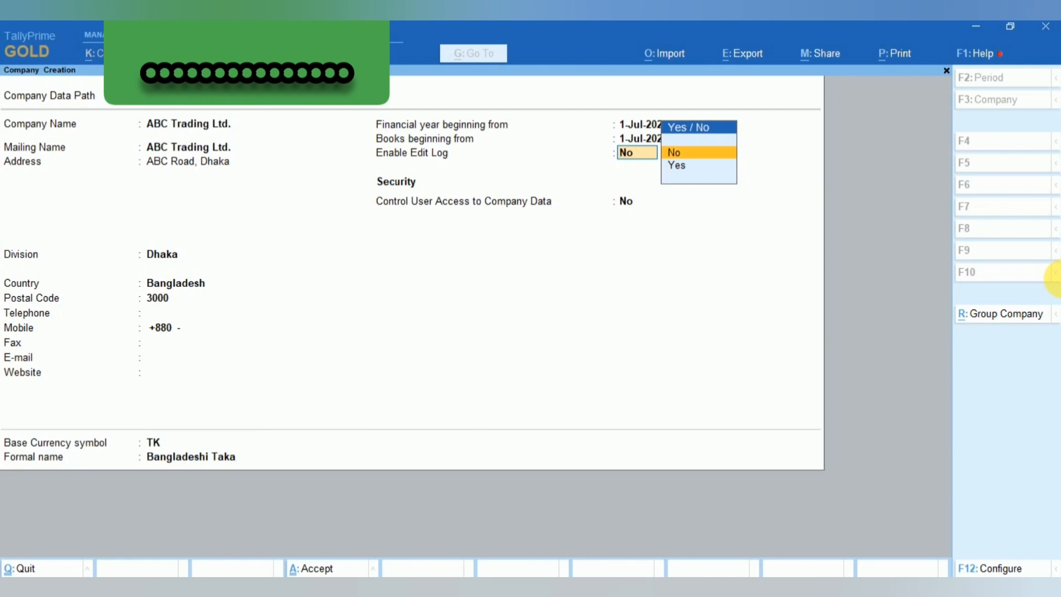
key("Down")
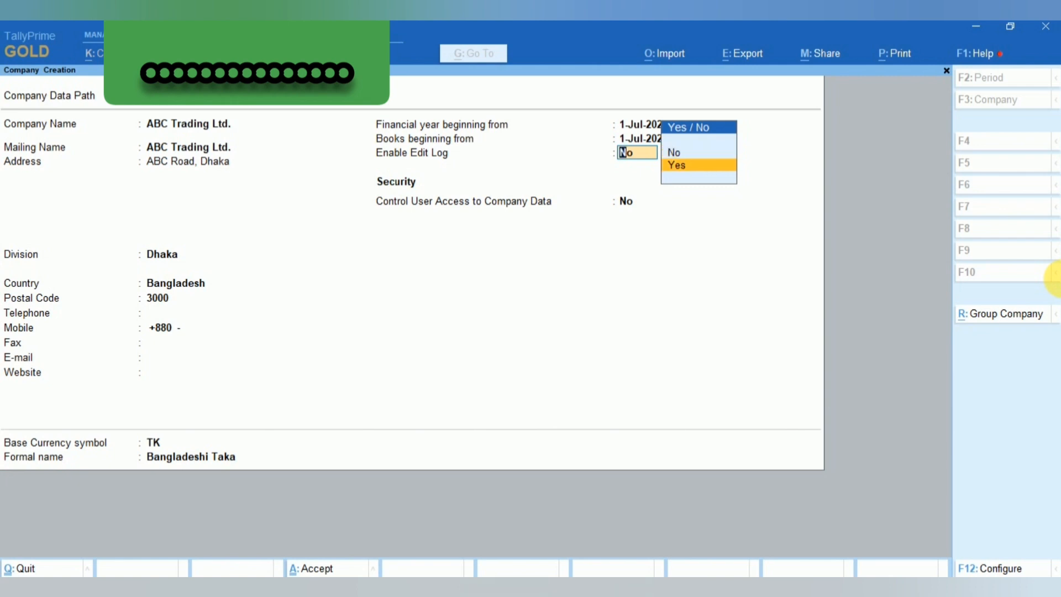
key("Return")
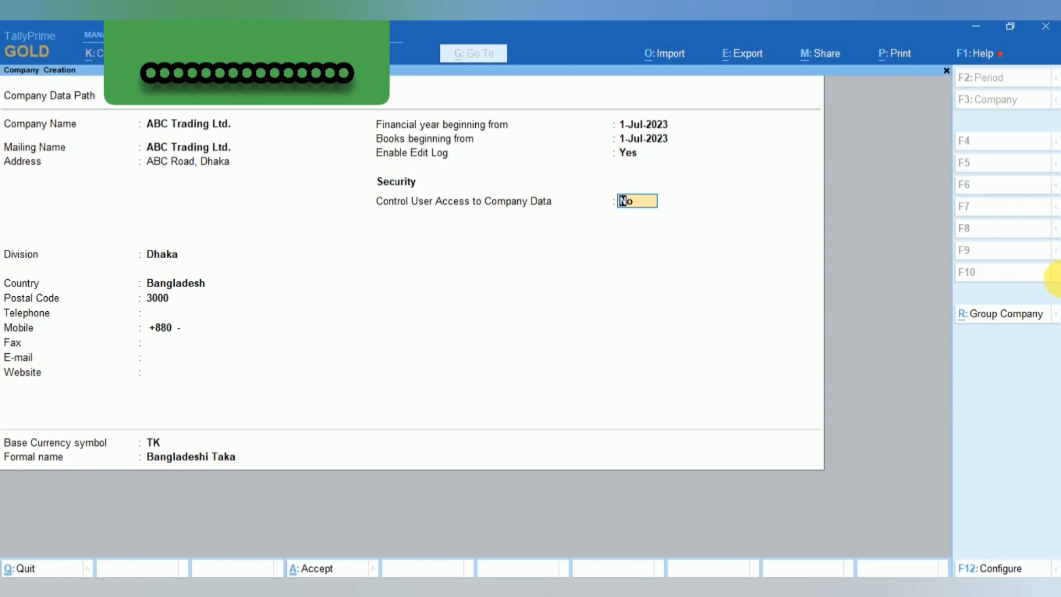
Leave user access control at No, accept TK and Bangladeshi Taka as base currency, and accept the company creation
key("Return")
key("Return")
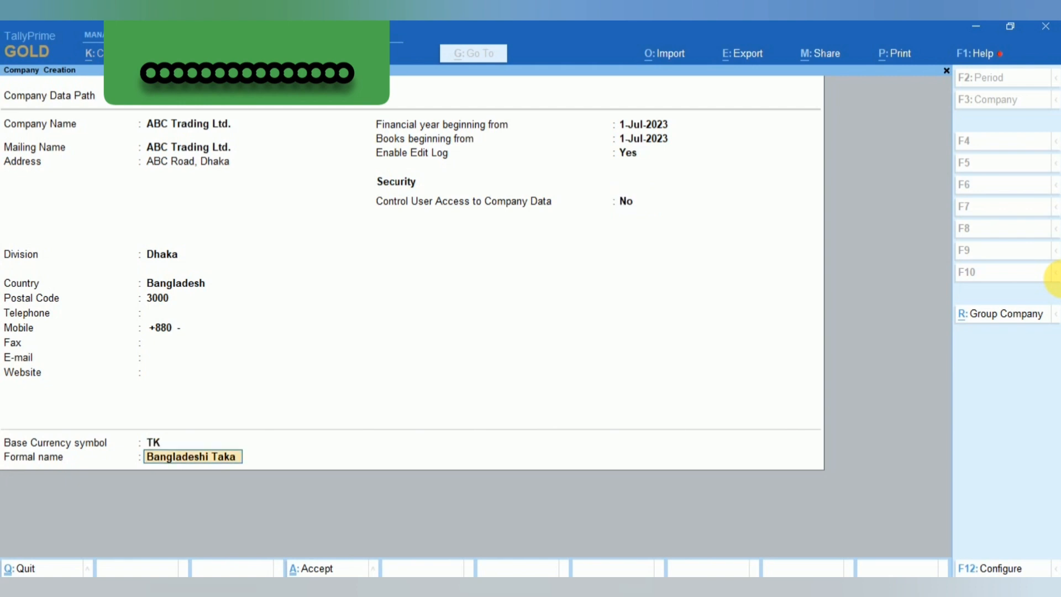
key("Return")
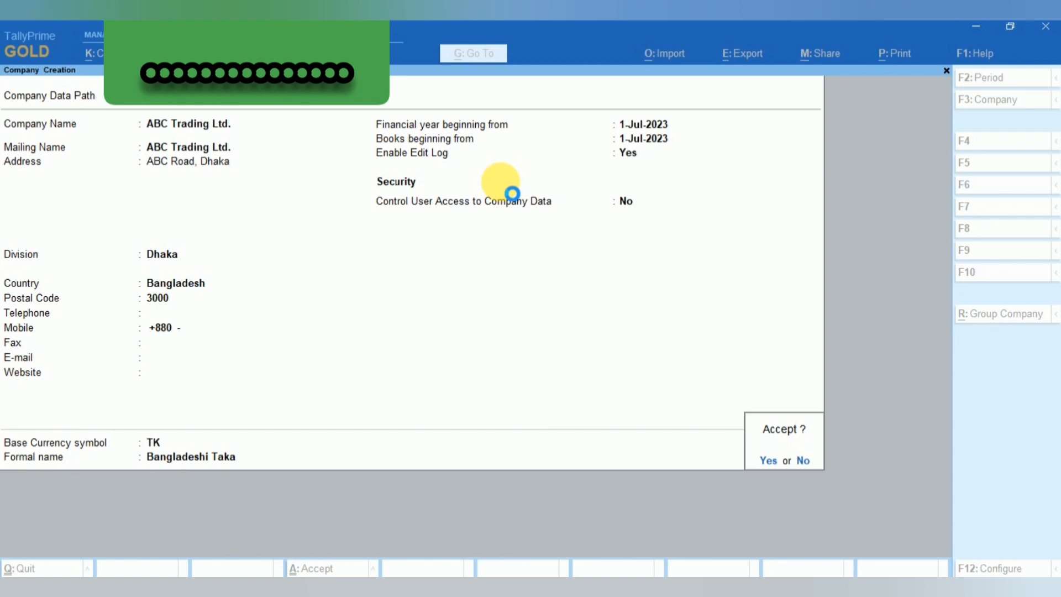
key("Return")
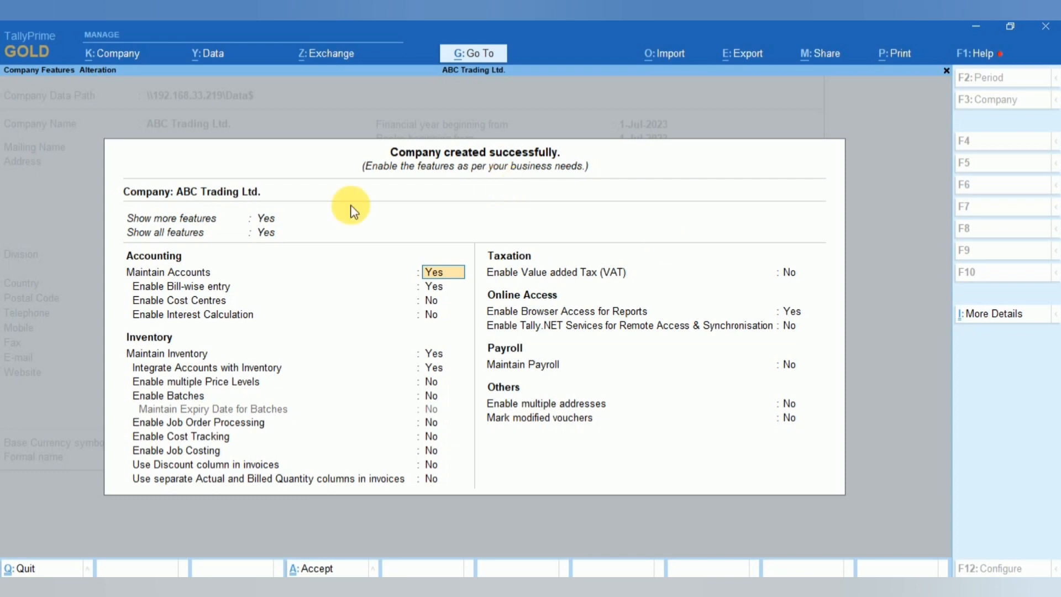
Set Show more features to No to view the short feature list, and set it back to Yes
left_click(266, 218)
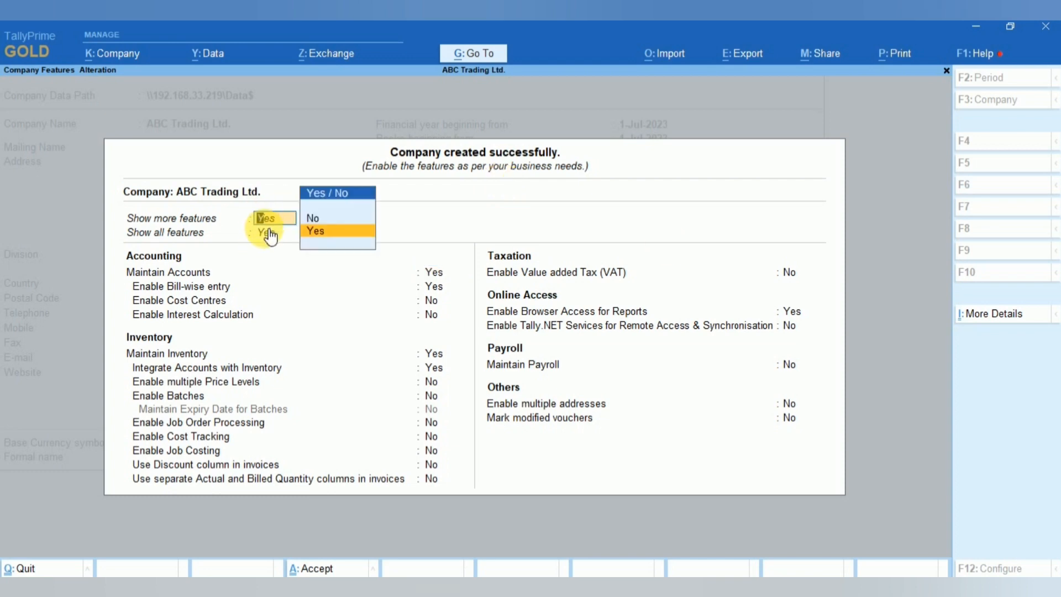
key("Up")
key("Return")
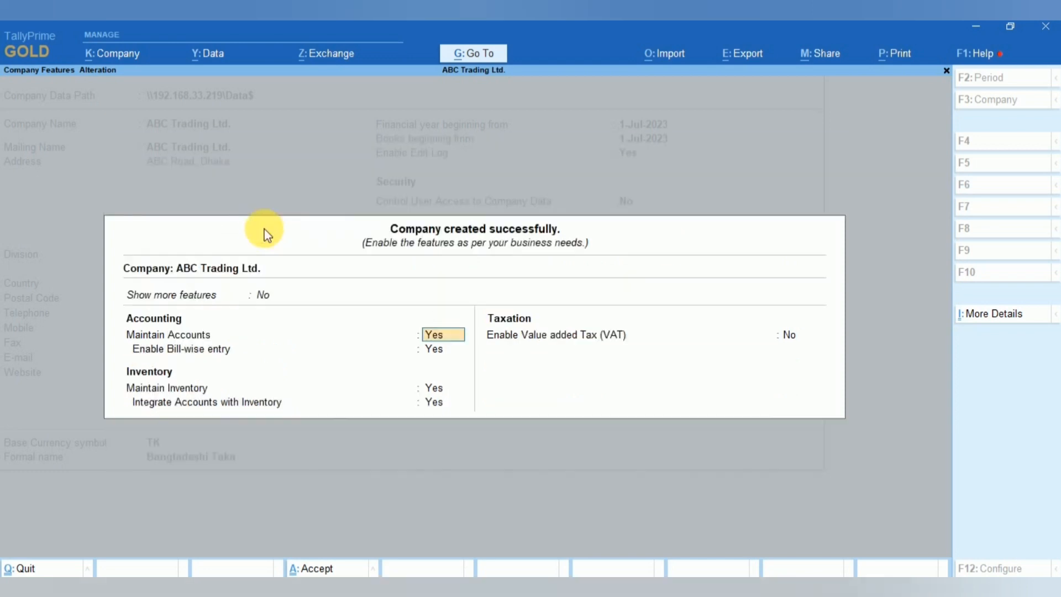
left_click(264, 296)
key("Return")
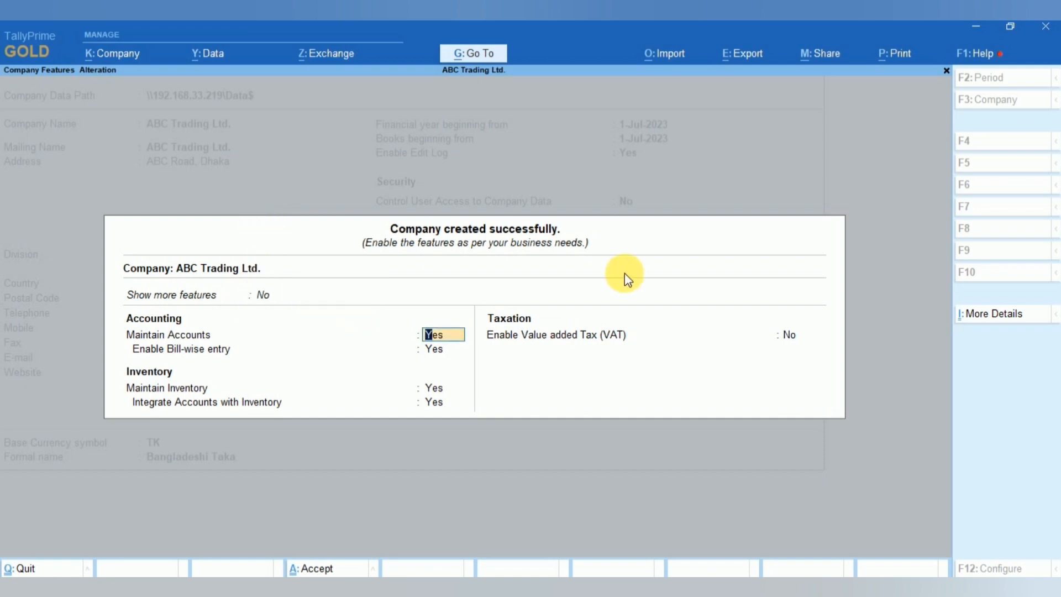
key("Up")
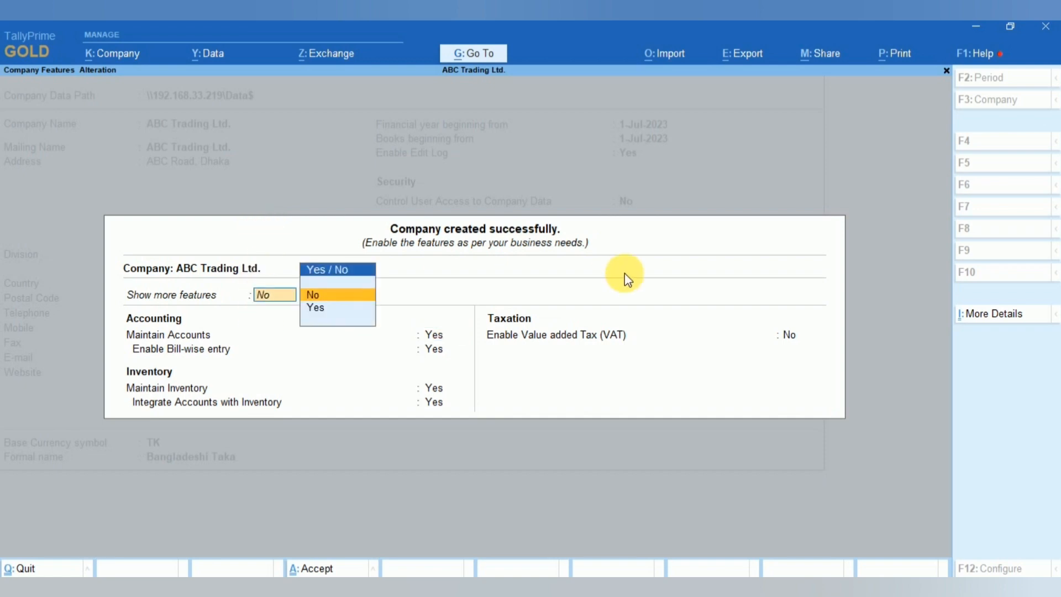
key("Down")
key("Return")
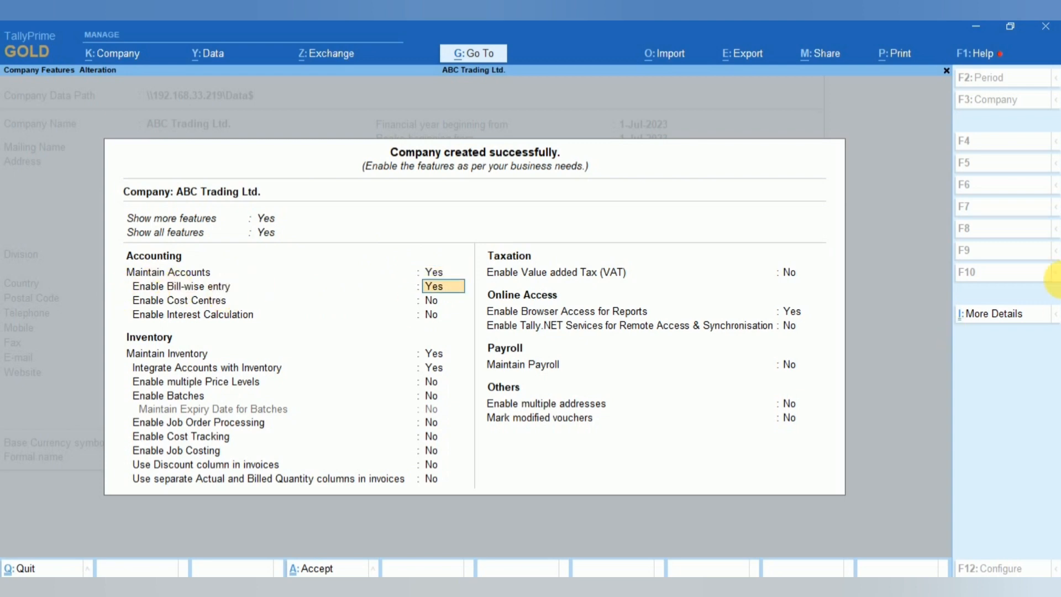
In the accounting features, keep Bill-wise entry on, set Enable Cost Centres to Yes and leave Interest Calculation at No
key("Return")
key("Return")
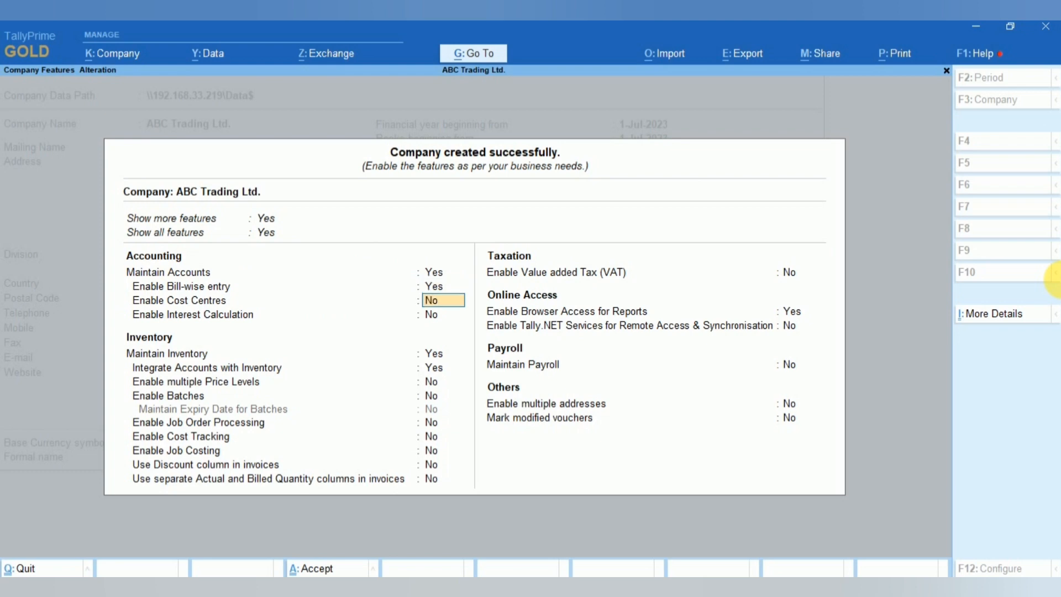
key("y")
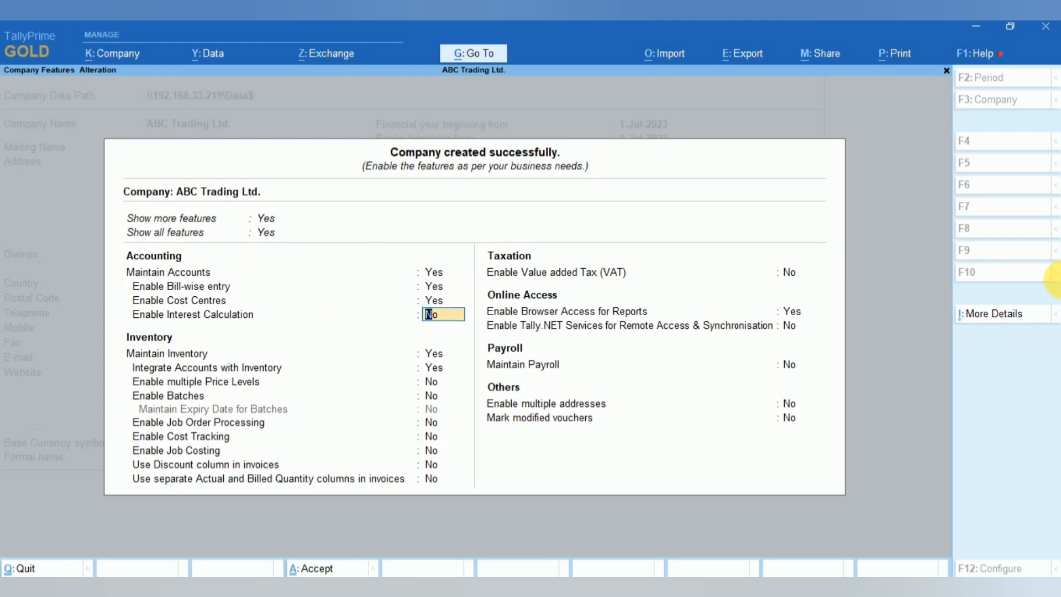
key("Return")
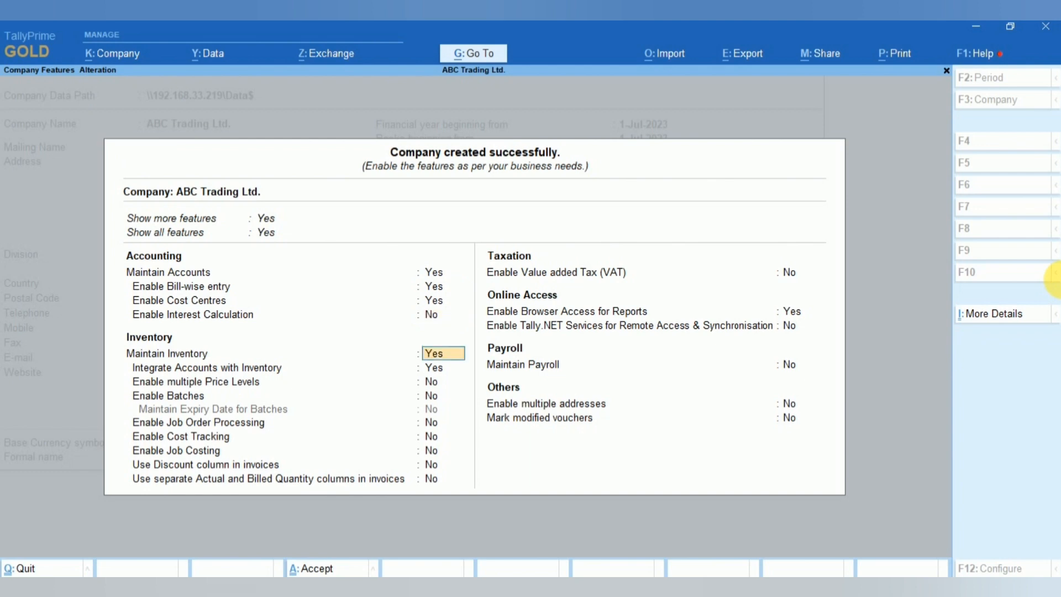
Keep Maintain Inventory and its integration with accounts on, and set Enable multiple Price Levels to Yes
key("Return")
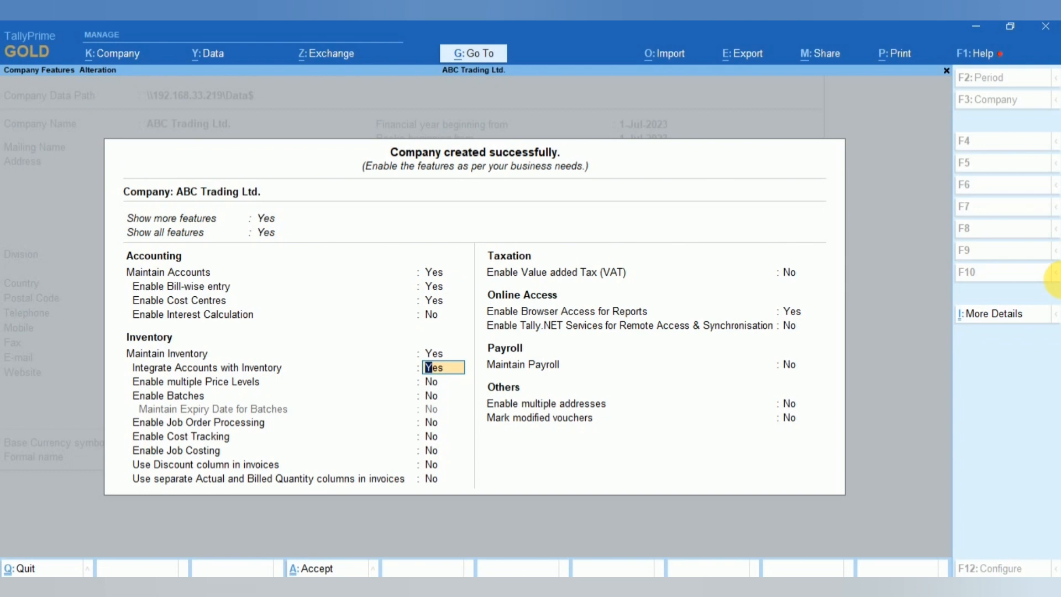
key("Return")
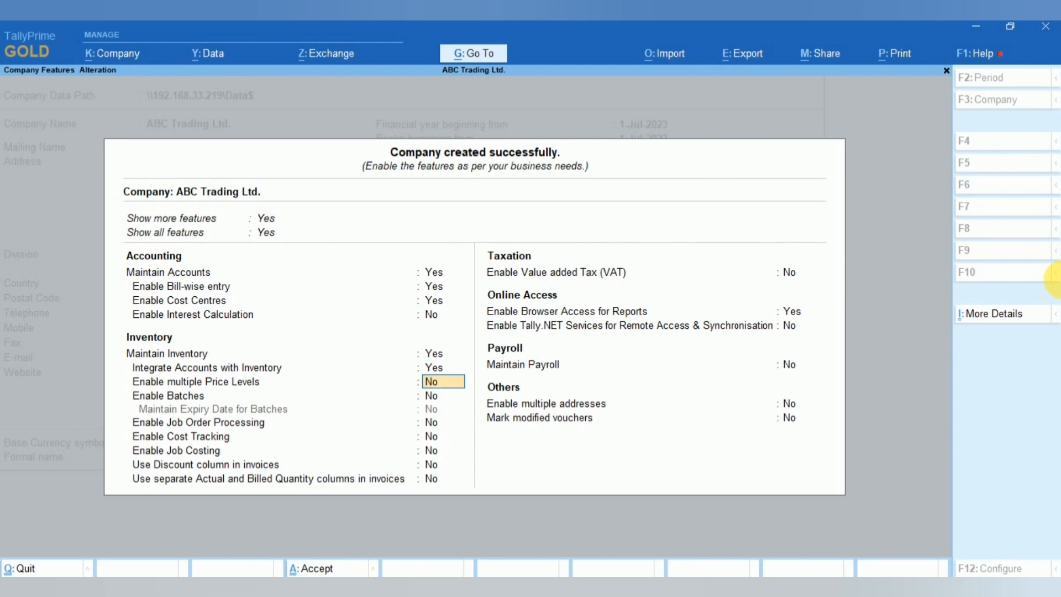
type("y")
key("Return")
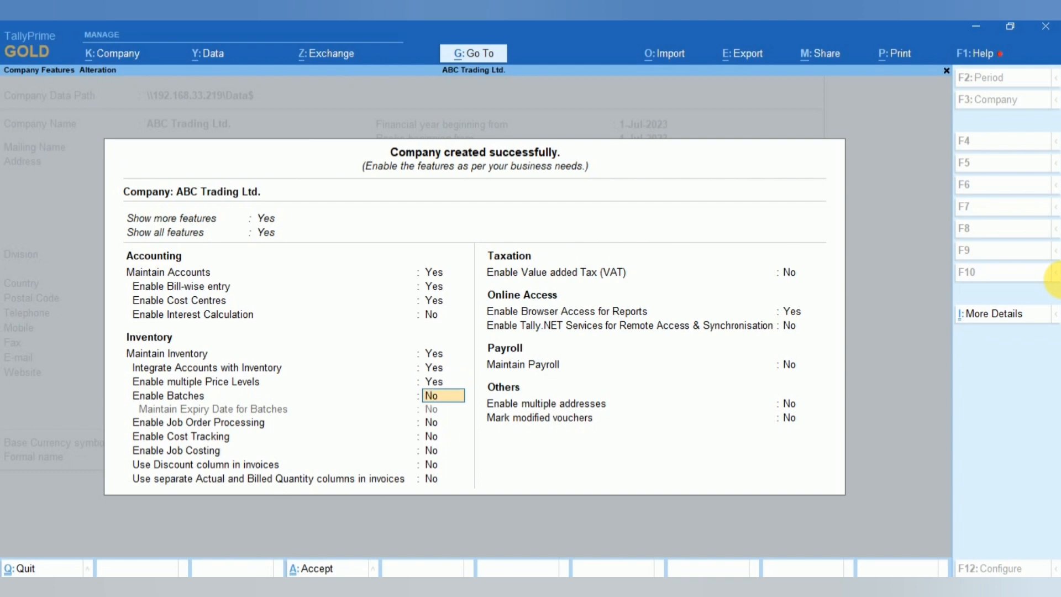
Leave the remaining inventory features at No, from Enable Batches through separate Actual and Billed Quantity columns in invoices
key("Return")
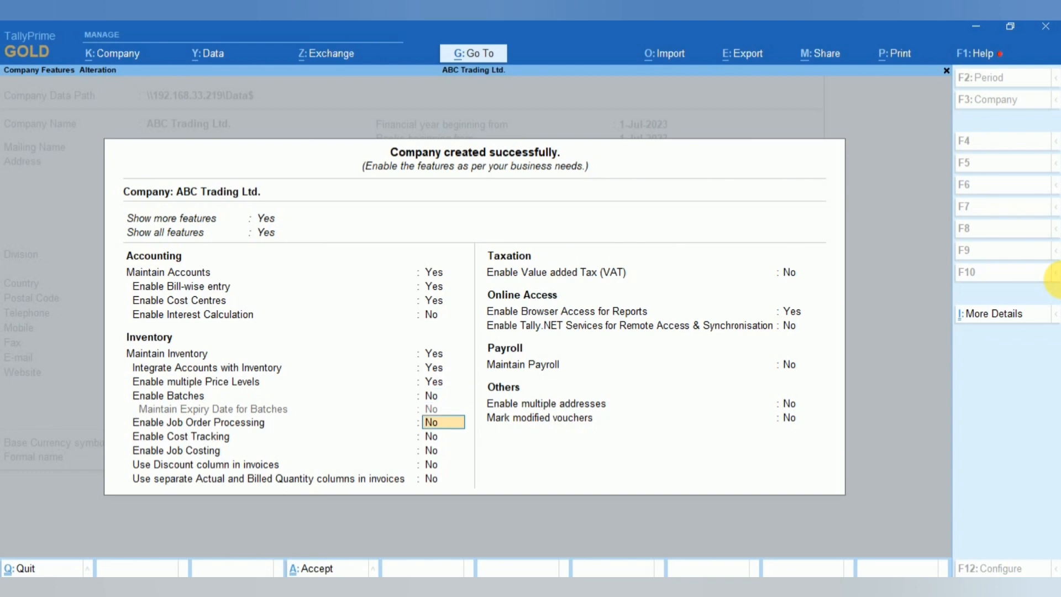
key("Return")
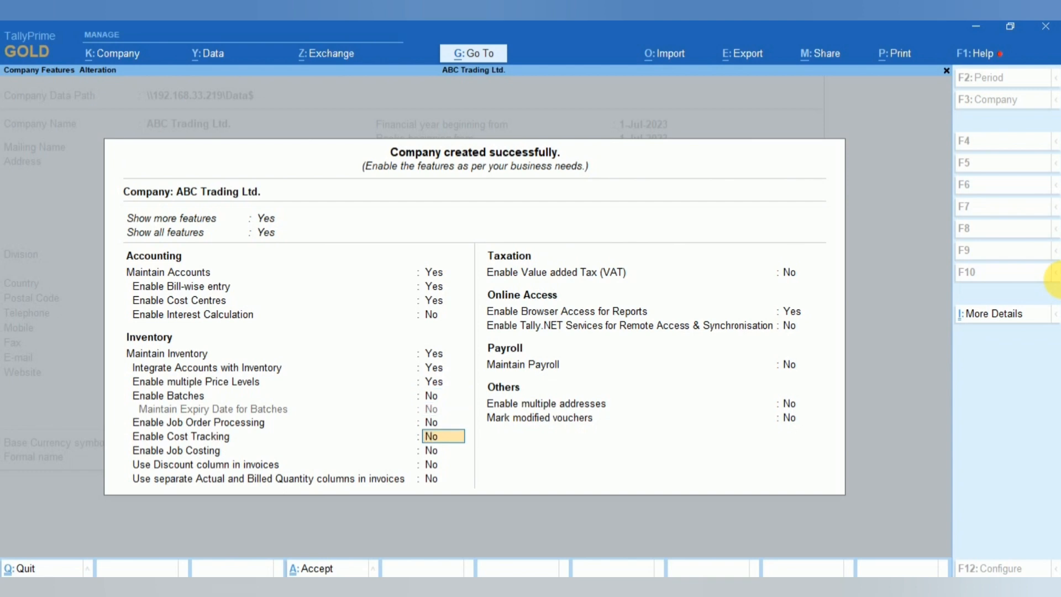
key("Return")
key("Return")
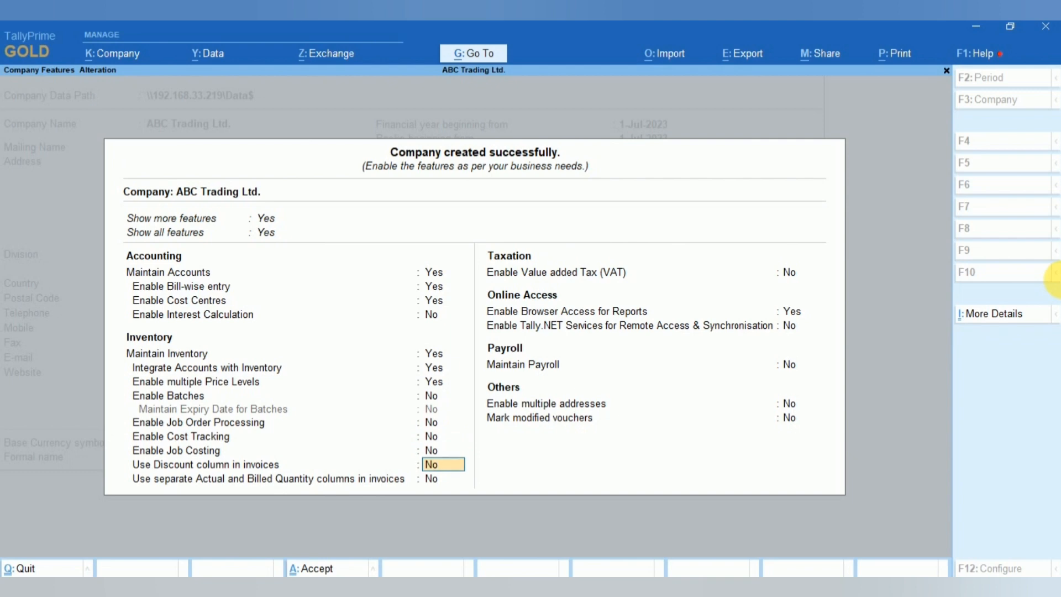
key("Return")
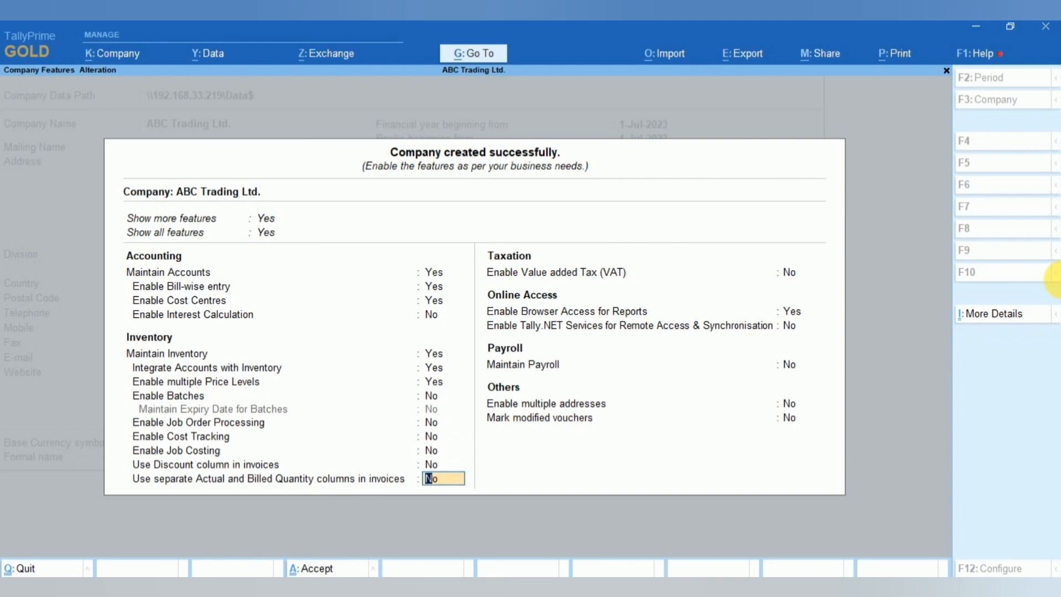
key("Return")
Accept the taxation, online access, payroll and other feature settings as they stand, and save the company features
key("Return")
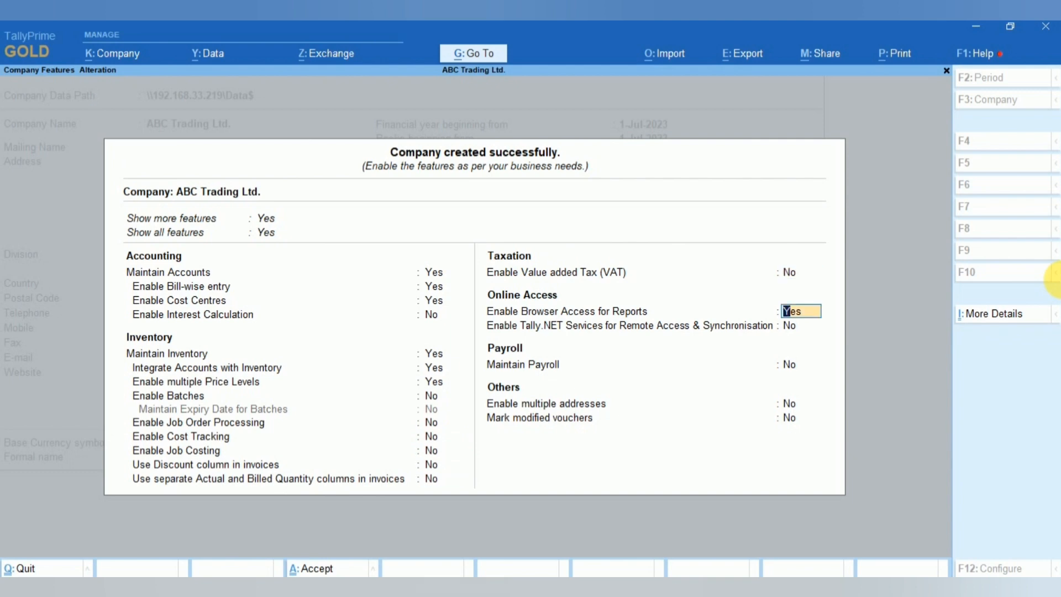
key("Return")
key("Return")
key("Return")
key("Return")
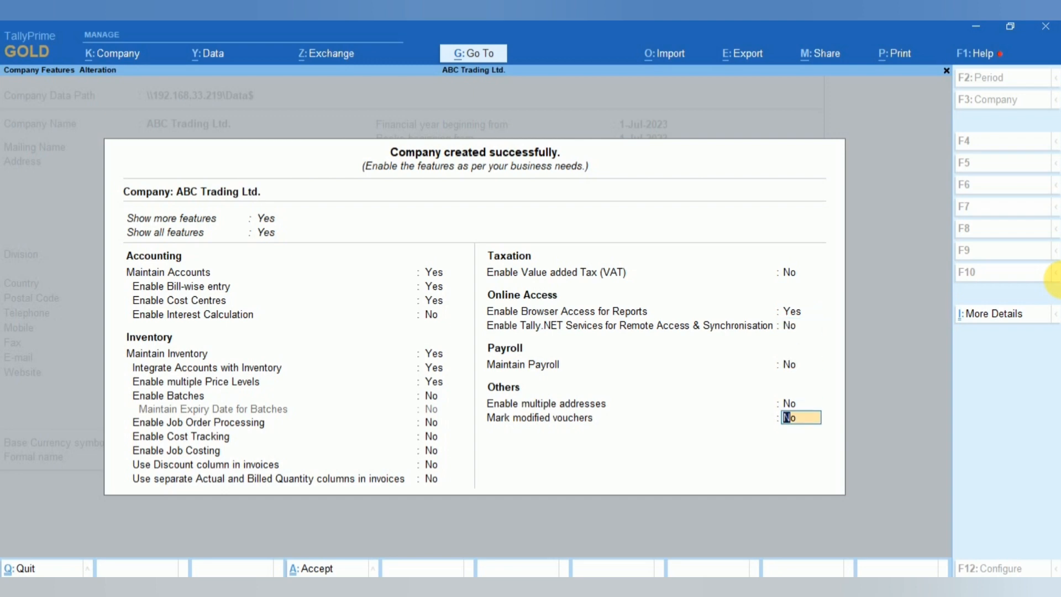
key("Return")
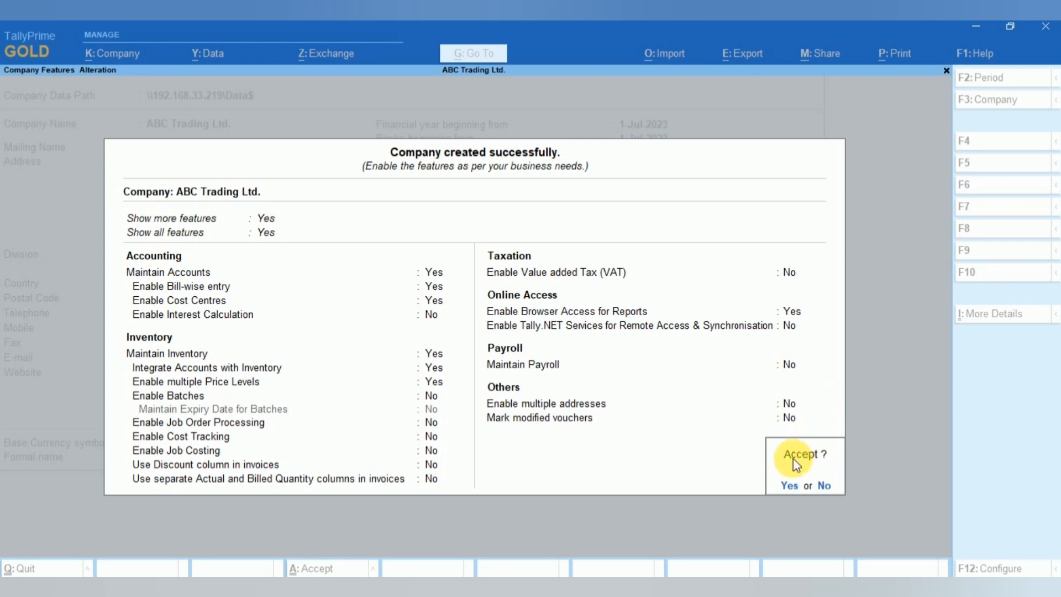
left_click(788, 486)
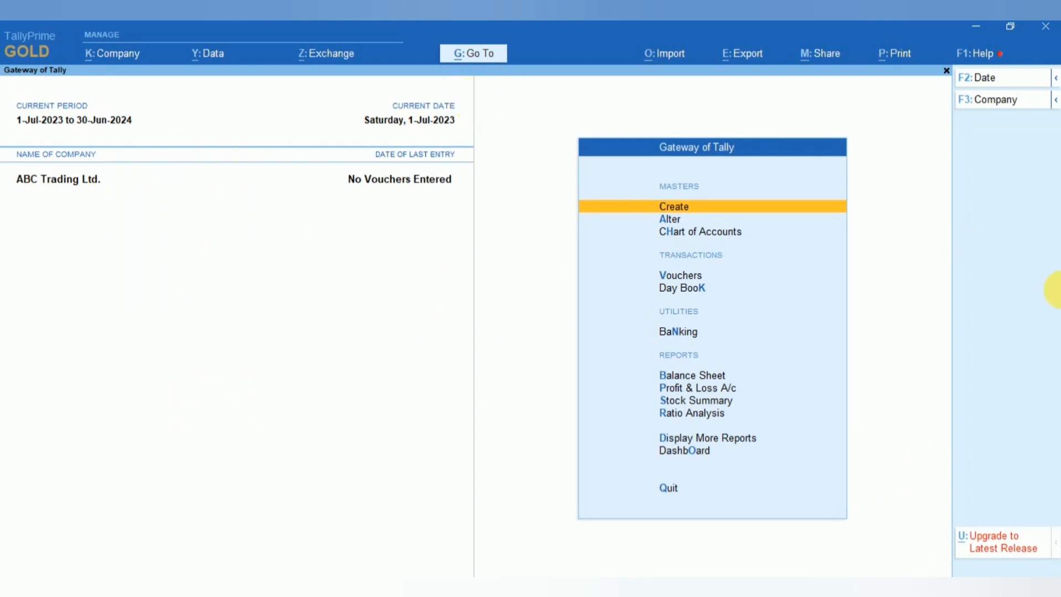
Open Display More Reports to reach the additional accounting and inventory reports of ABC Trading Ltd
key("Down")
key("Down")
key("Down")
key("Down")
key("Down")
key("Down")
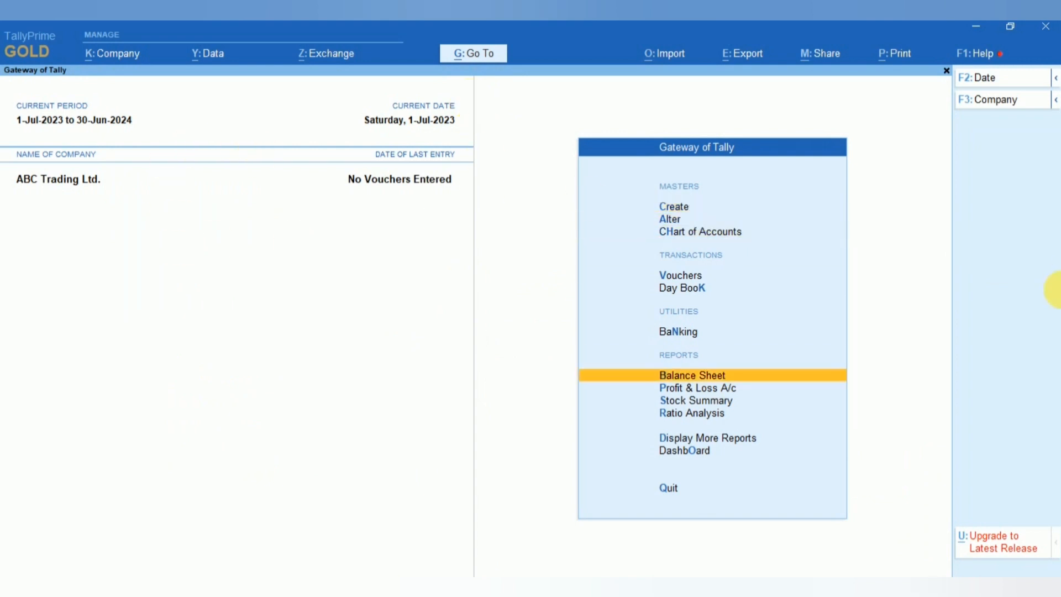
key("Down")
key("Down")
key("Down")
key("Down")
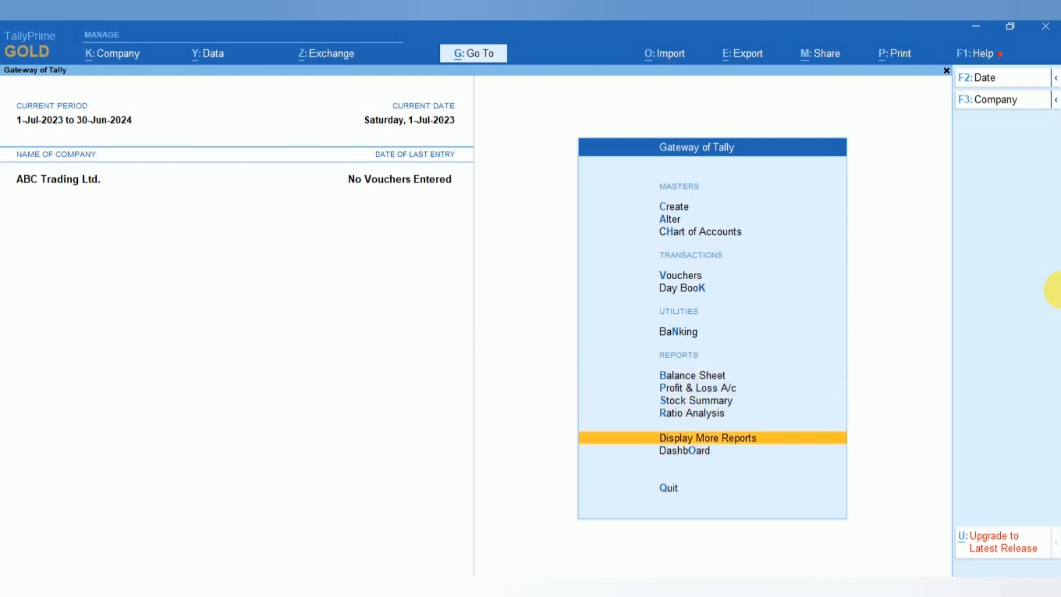
key("Return")
Open the Account Books among the accounting reports
key("Down")
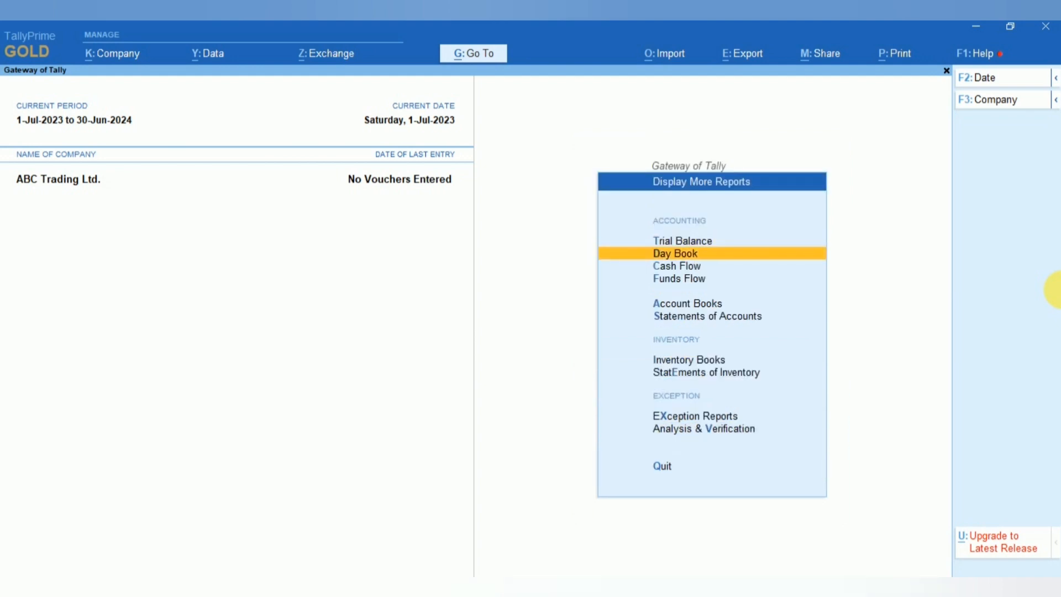
key("Down")
key("Down")
key("Down")
key("Return")
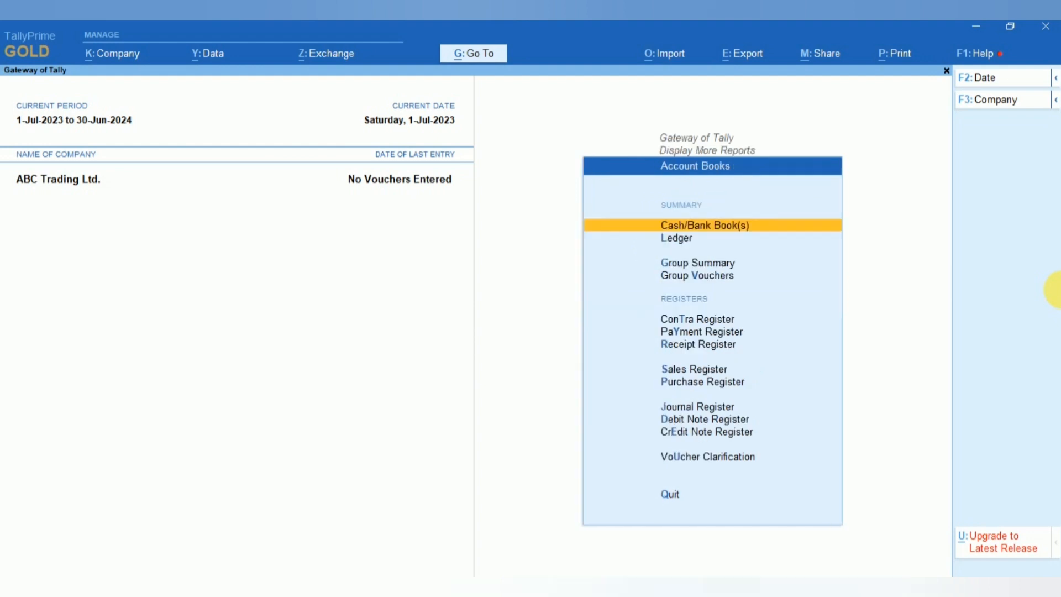
View the ledger vouchers of the Cash ledger, and return to the Account Books
key("Down")
key("Return")
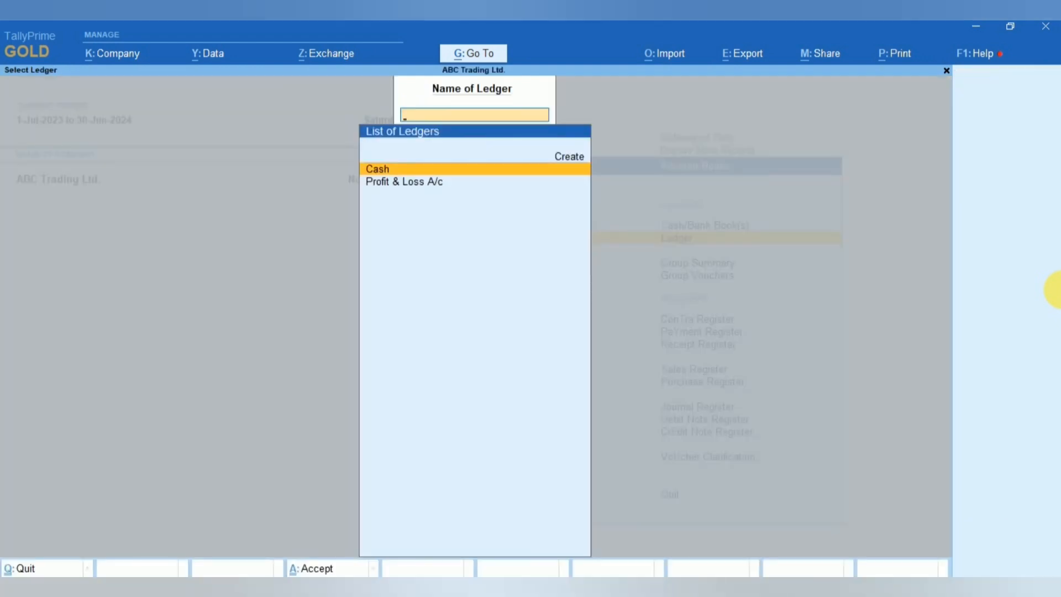
key("Return")
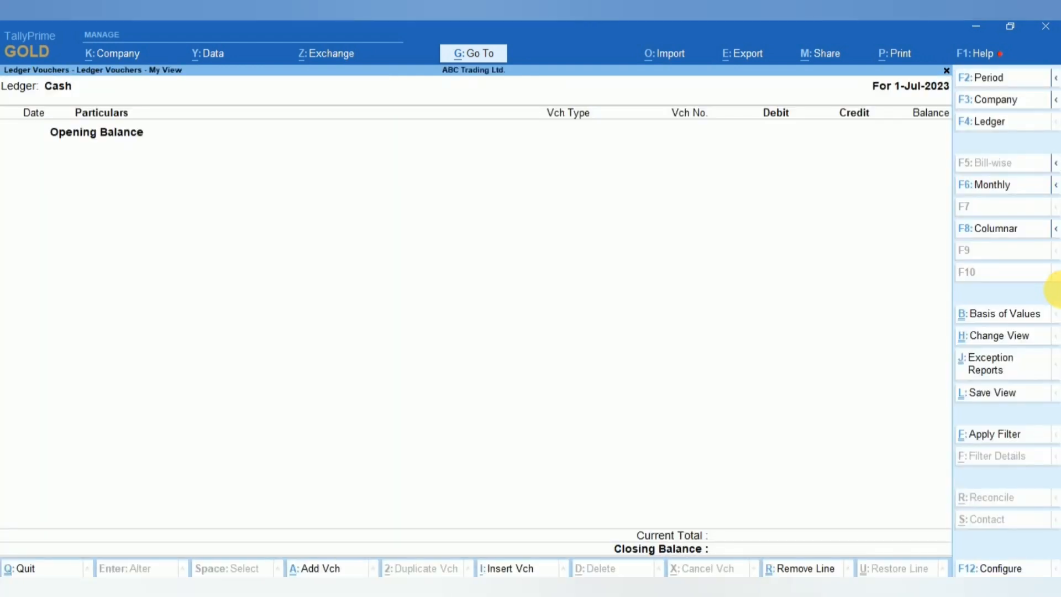
key("Escape")
key("Escape")
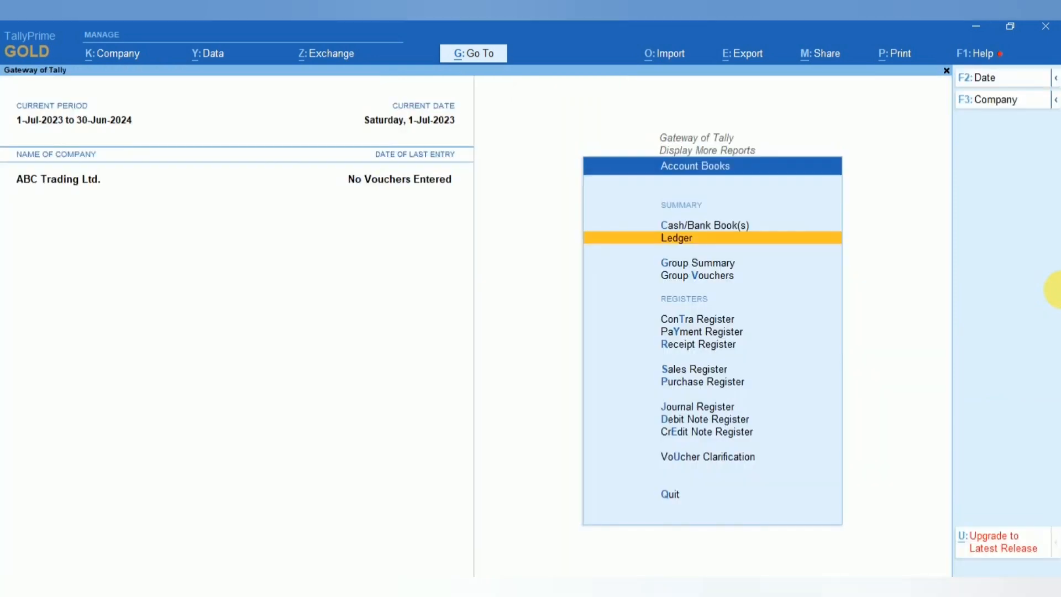
key("ctrl")
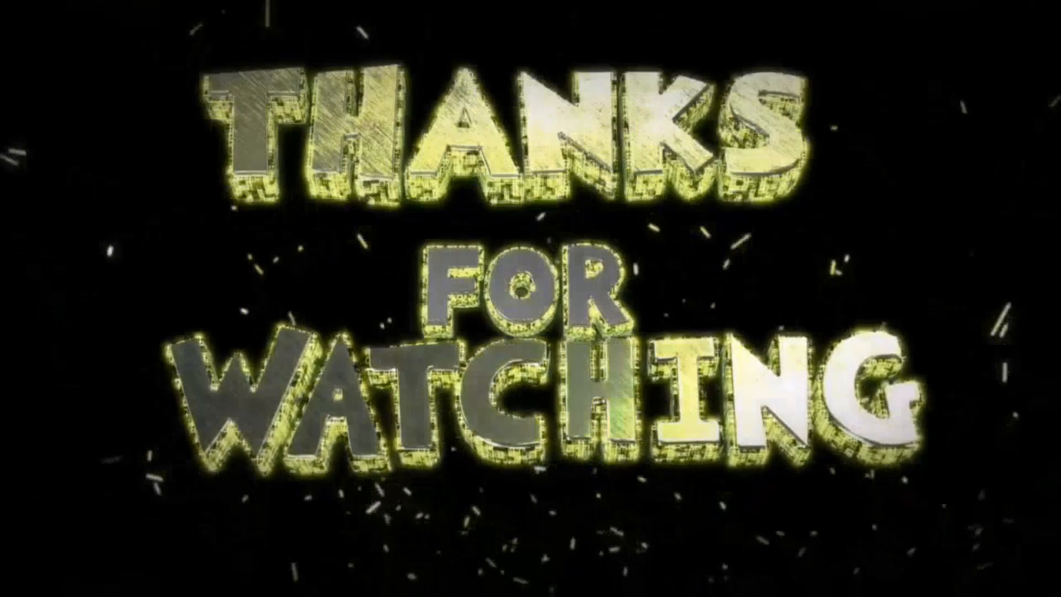